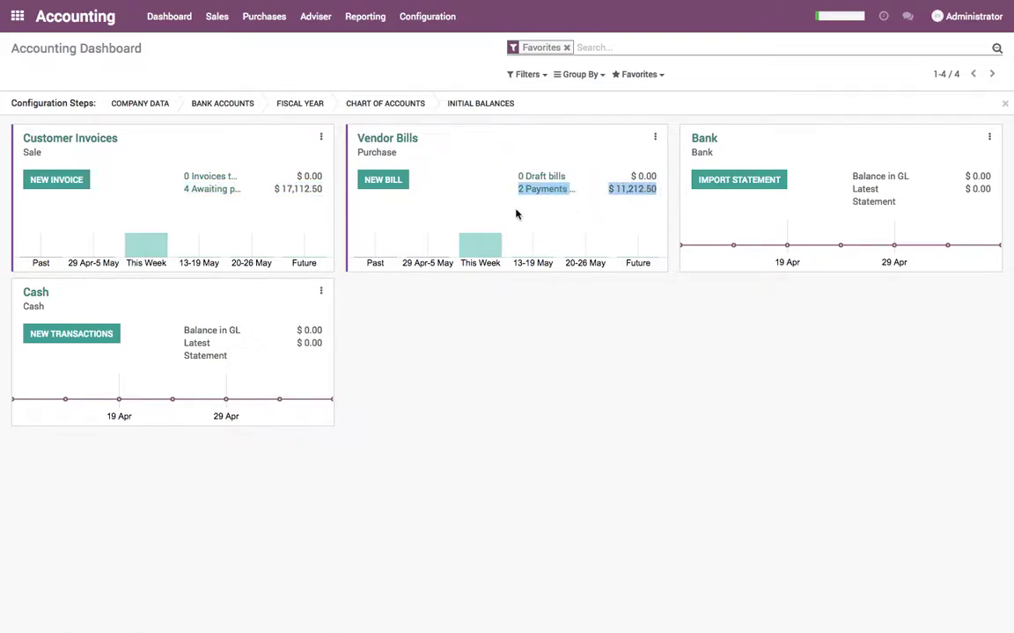
Step: Review the customer invoices awaiting payment and the vendor bills awaiting payment, returning to the accounting dashboard
{"action": "left_click", "coordinate": [492, 216]}
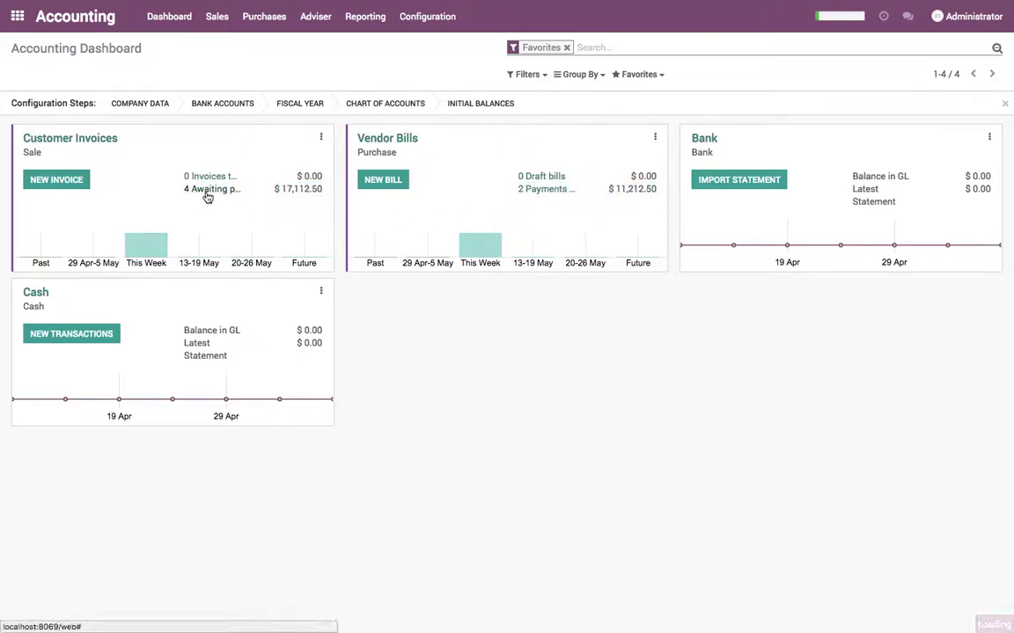
{"action": "left_click", "coordinate": [208, 190]}
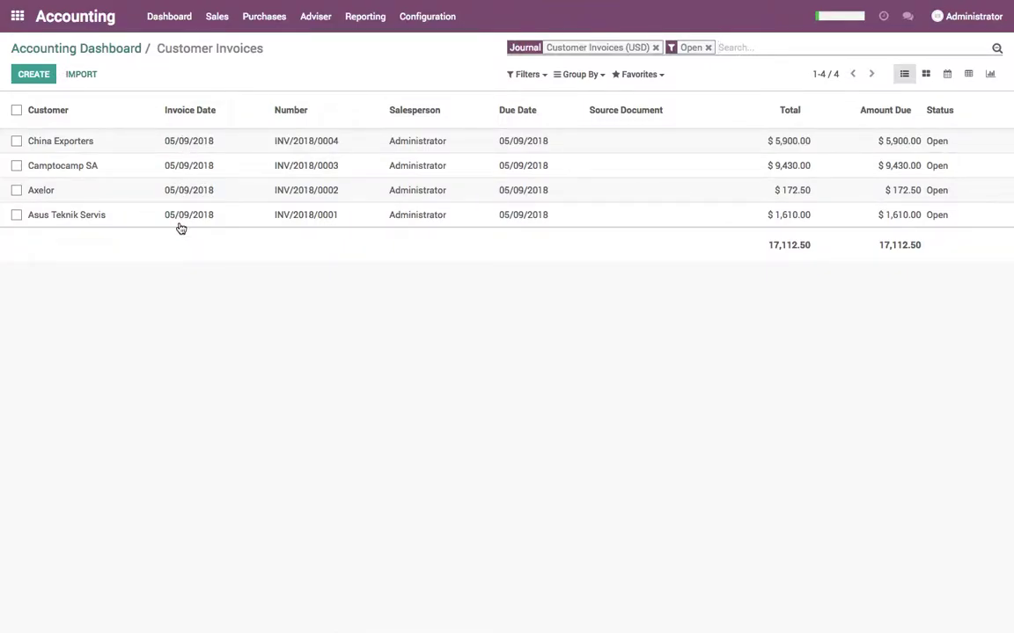
{"action": "left_click", "coordinate": [123, 49]}
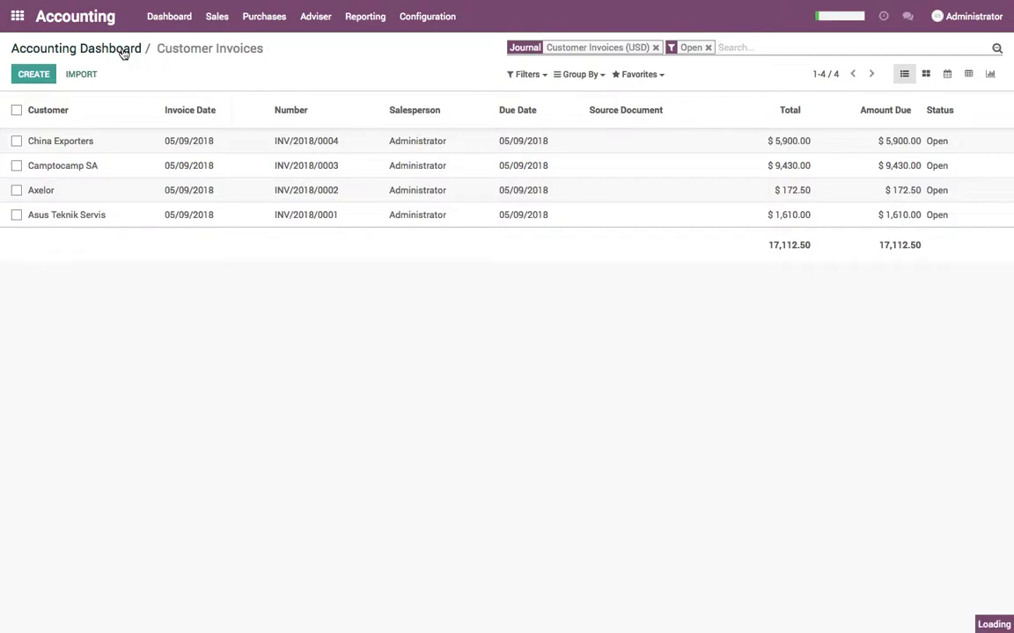
{"action": "left_click", "coordinate": [532, 190]}
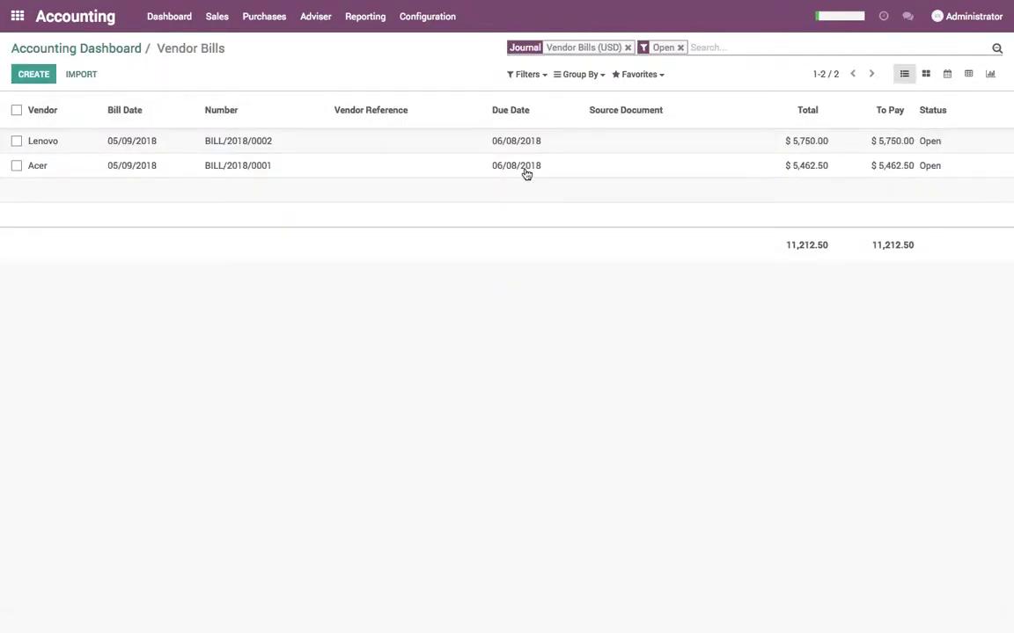
{"action": "left_click", "coordinate": [126, 51]}
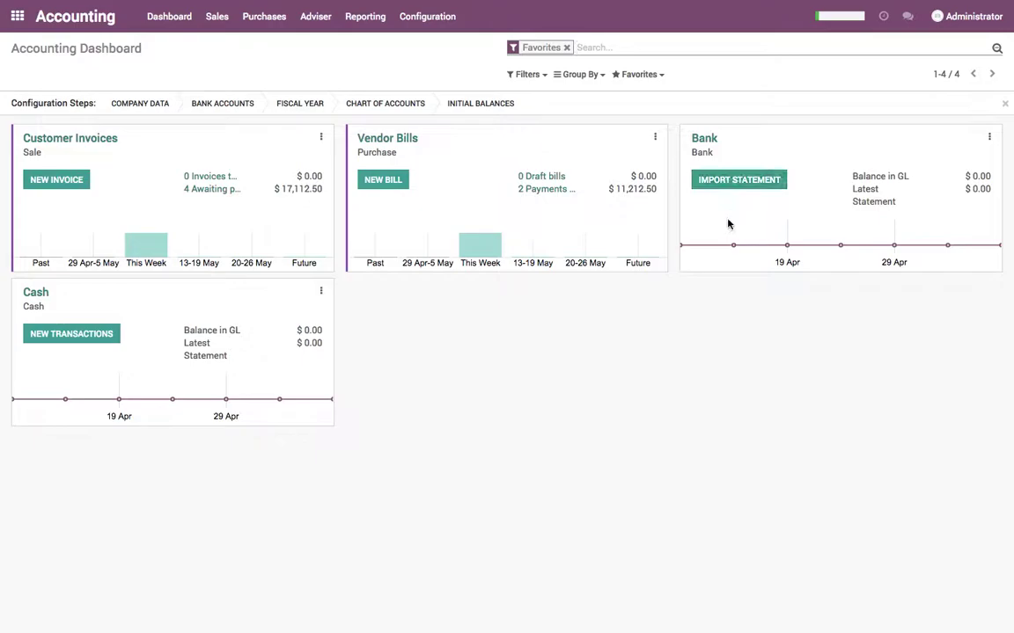
{"action": "left_click", "coordinate": [703, 142]}
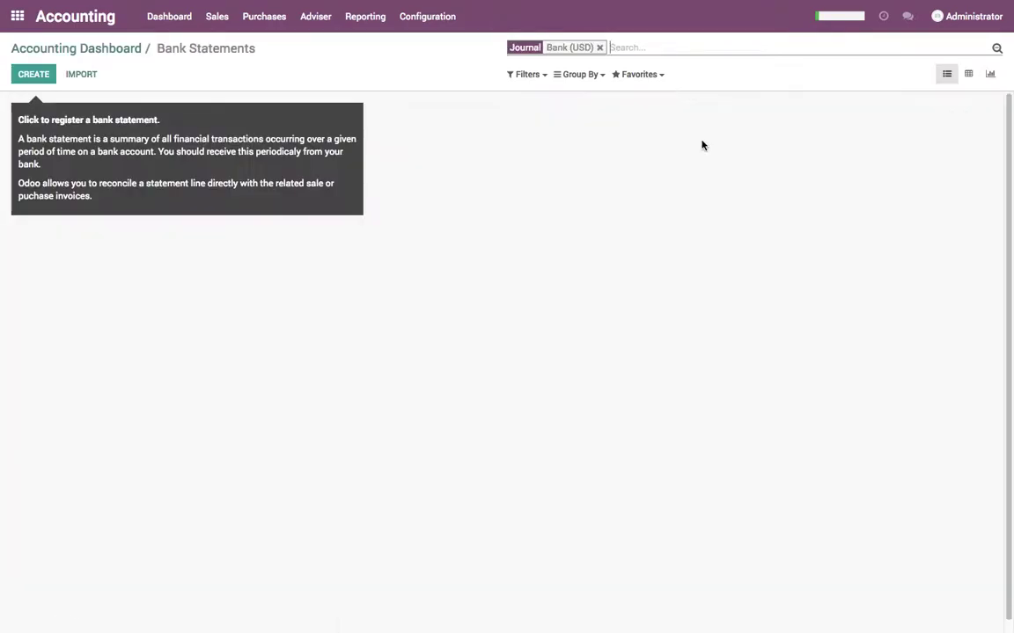
{"action": "left_click", "coordinate": [25, 80]}
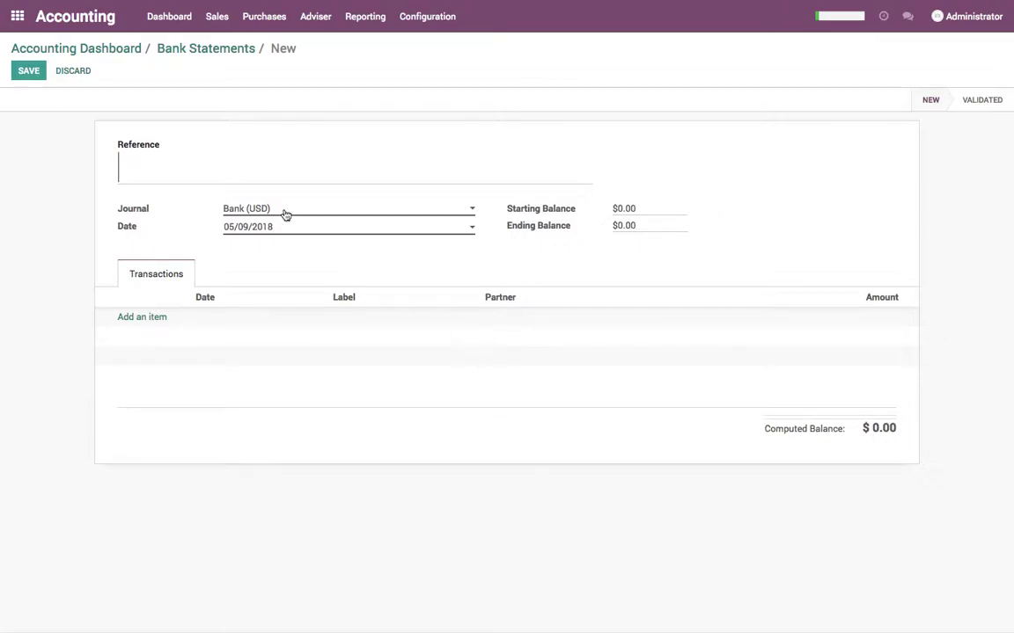
{"action": "left_click", "coordinate": [210, 49]}
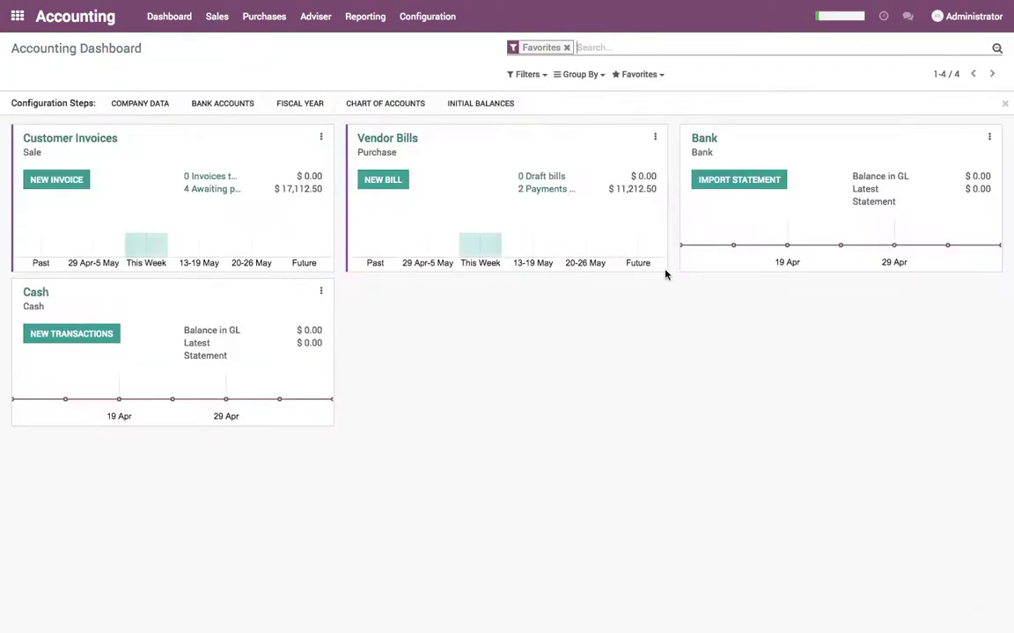
Step: Import the bank statement file bank-statement.ofx from the Desktop into the Bank journal
{"action": "left_click", "coordinate": [746, 190]}
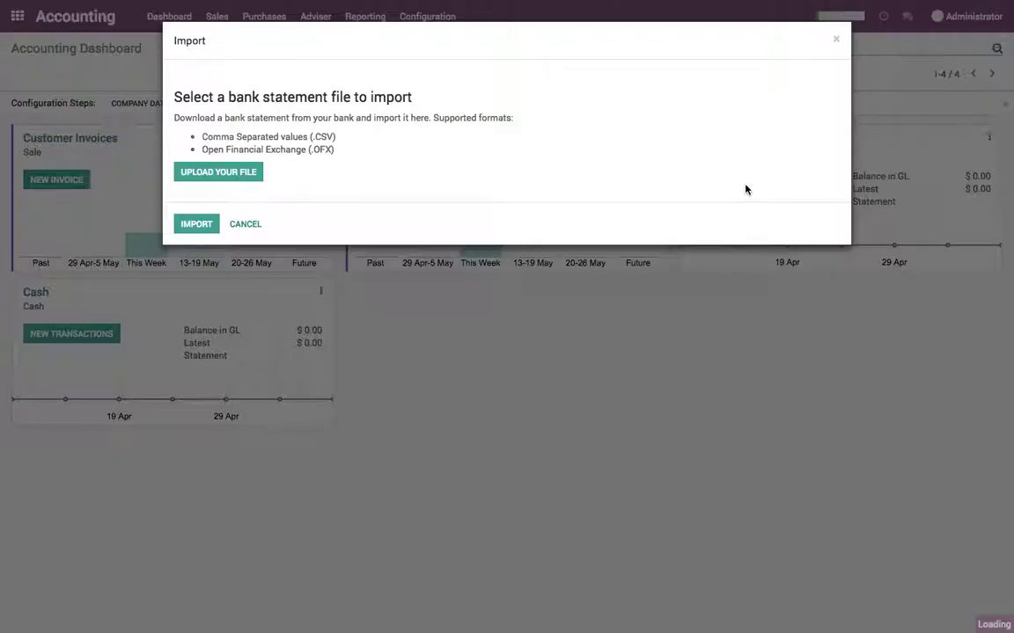
{"action": "left_click", "coordinate": [210, 176]}
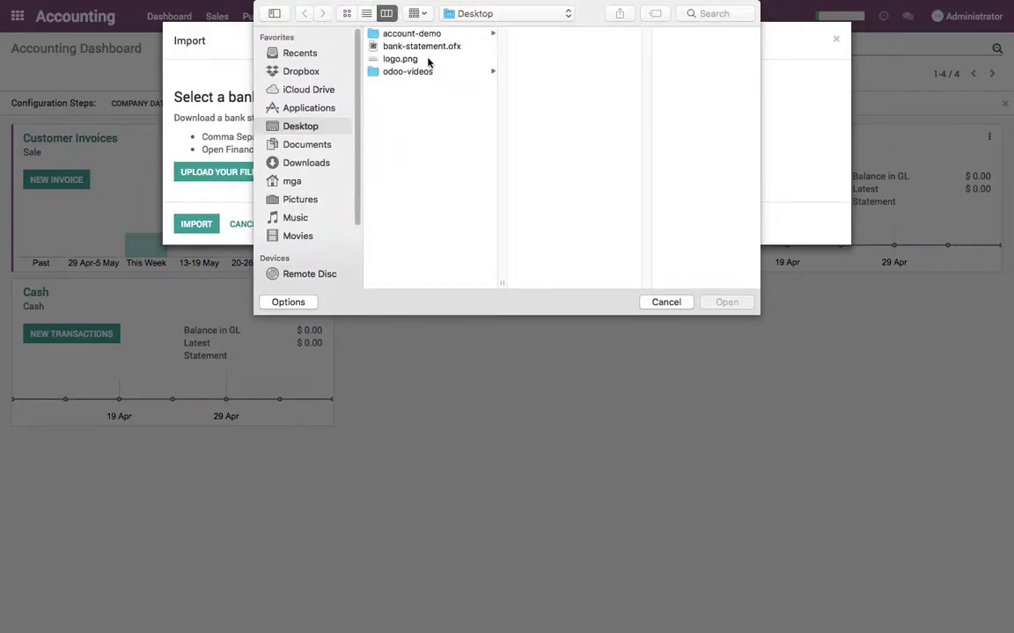
{"action": "left_click", "coordinate": [429, 48]}
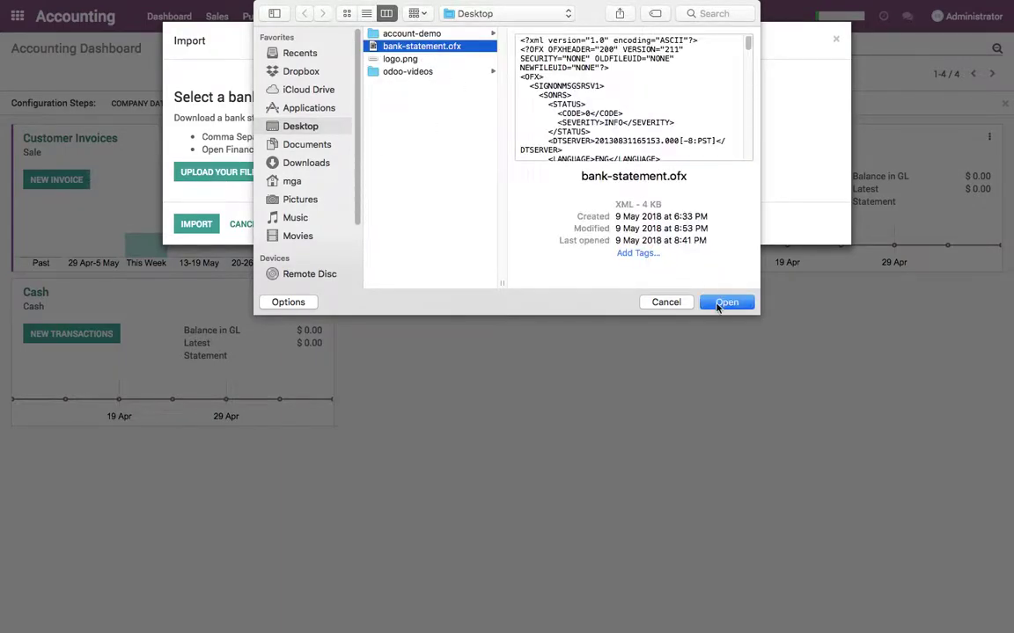
{"action": "left_click", "coordinate": [719, 303]}
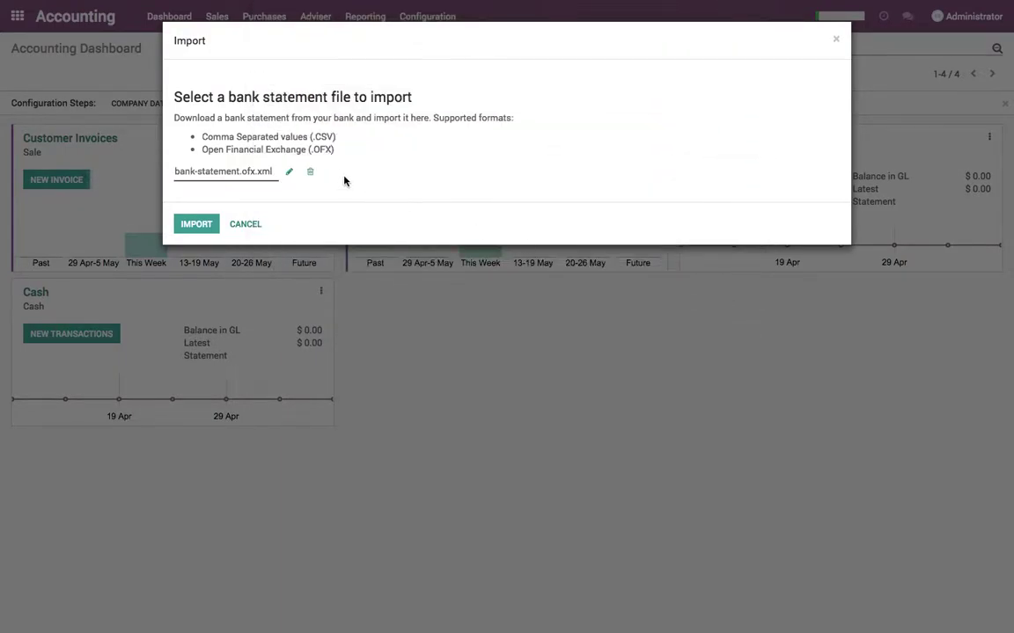
{"action": "left_click", "coordinate": [196, 224]}
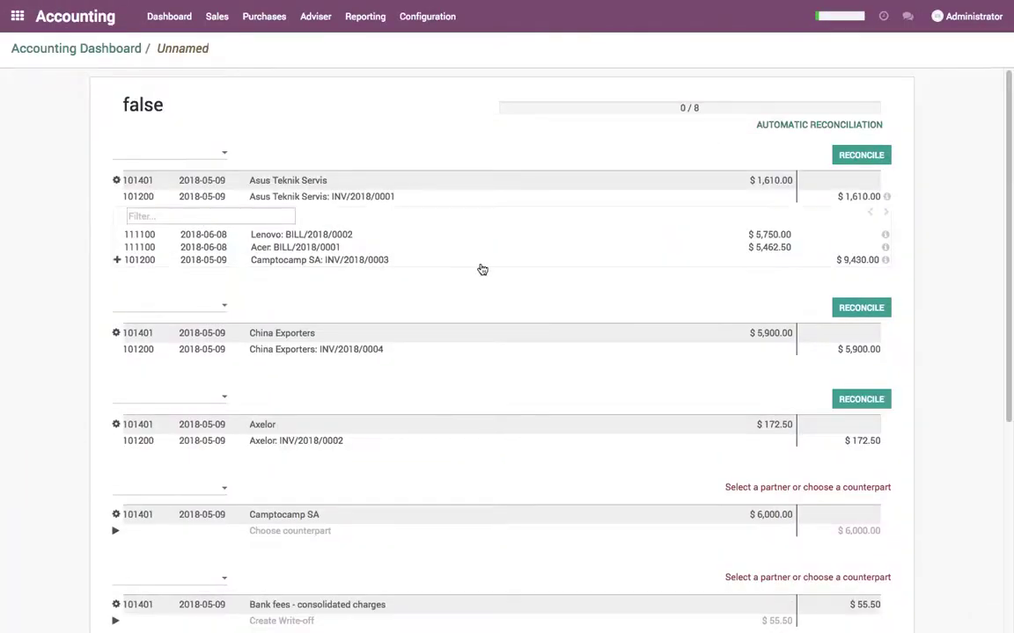
Step: Look over the imported statement lines and name the statement 2018-05-09
{"action": "scroll", "coordinate": [498, 337], "scroll_direction": "down", "scroll_amount": 5}
{"action": "scroll", "coordinate": [498, 337], "scroll_direction": "up", "scroll_amount": 4}
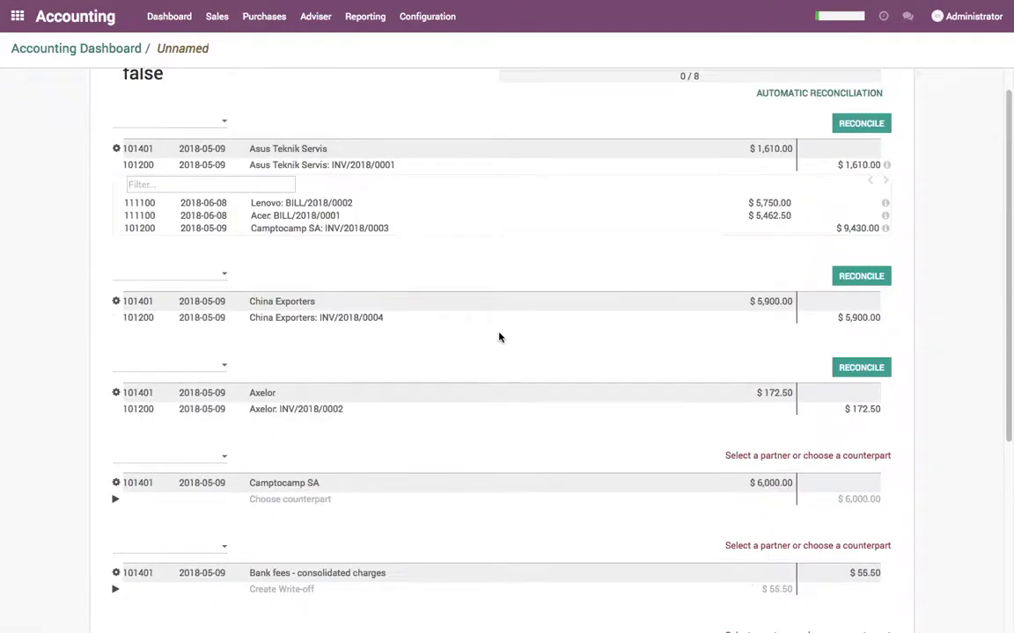
{"action": "scroll", "coordinate": [498, 337], "scroll_direction": "up", "scroll_amount": 1}
{"action": "left_click", "coordinate": [169, 103]}
{"action": "type", "text": "2018-05-09"}
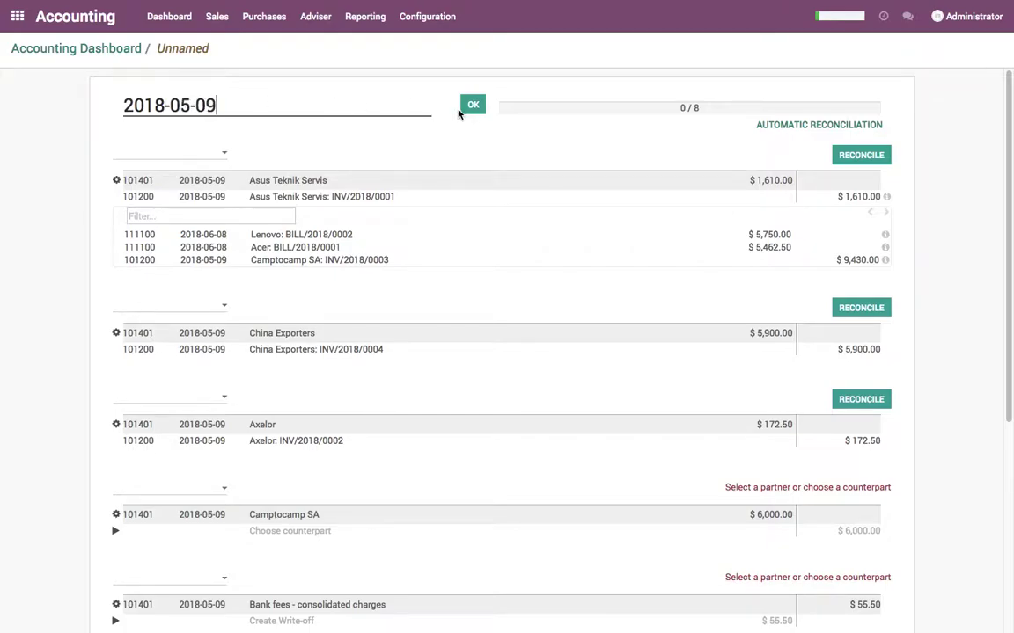
{"action": "left_click", "coordinate": [466, 109]}
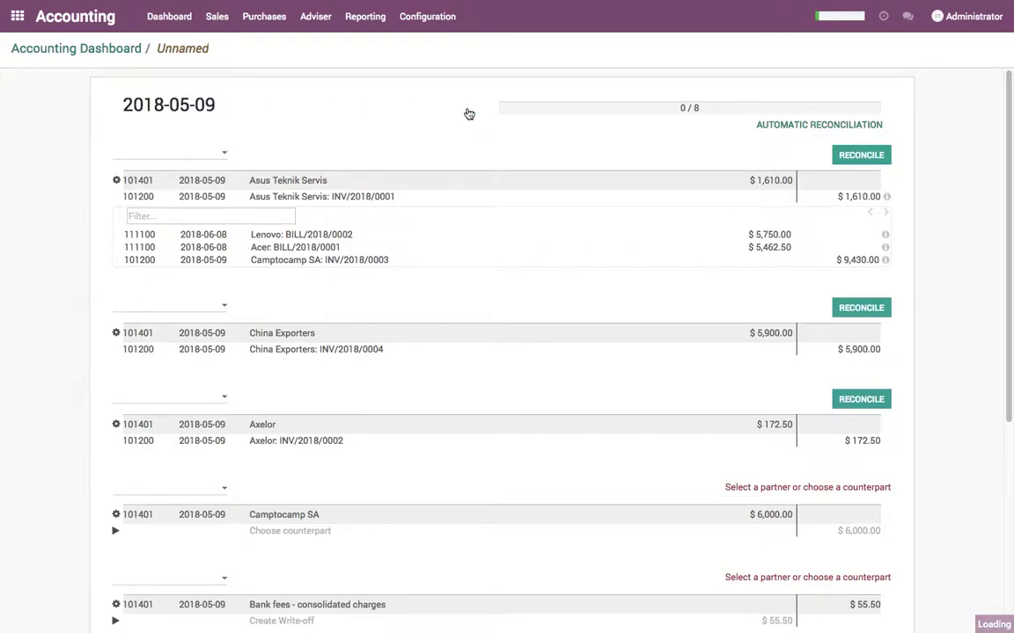
Step: Open the 2018-05-09 statement from the Bank journal's statements and start reconciling it
{"action": "left_click", "coordinate": [109, 50]}
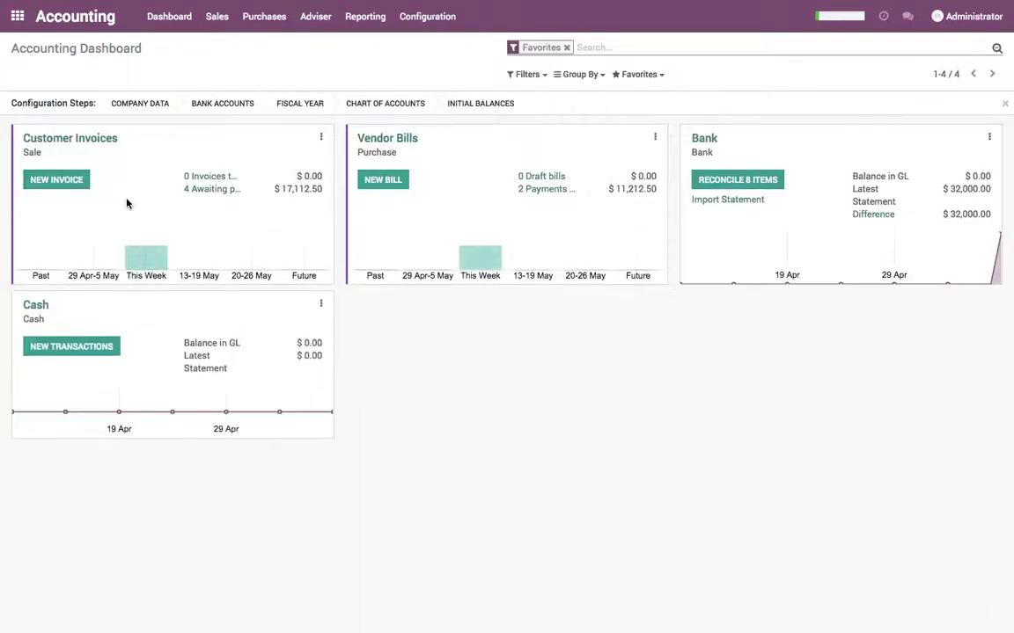
{"action": "left_click", "coordinate": [703, 143]}
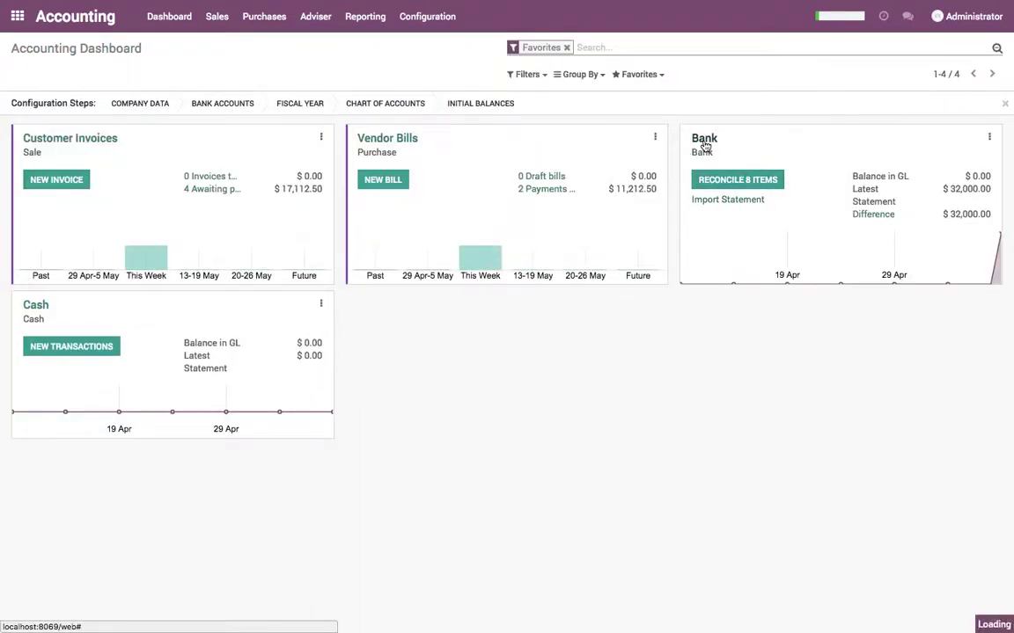
{"action": "left_click", "coordinate": [344, 148]}
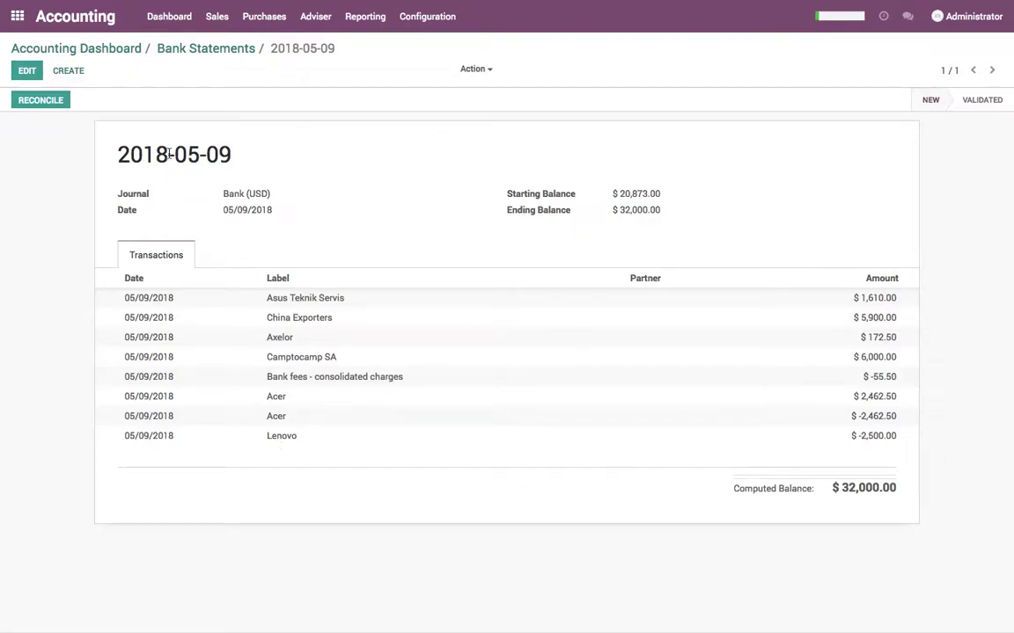
{"action": "left_click", "coordinate": [48, 99]}
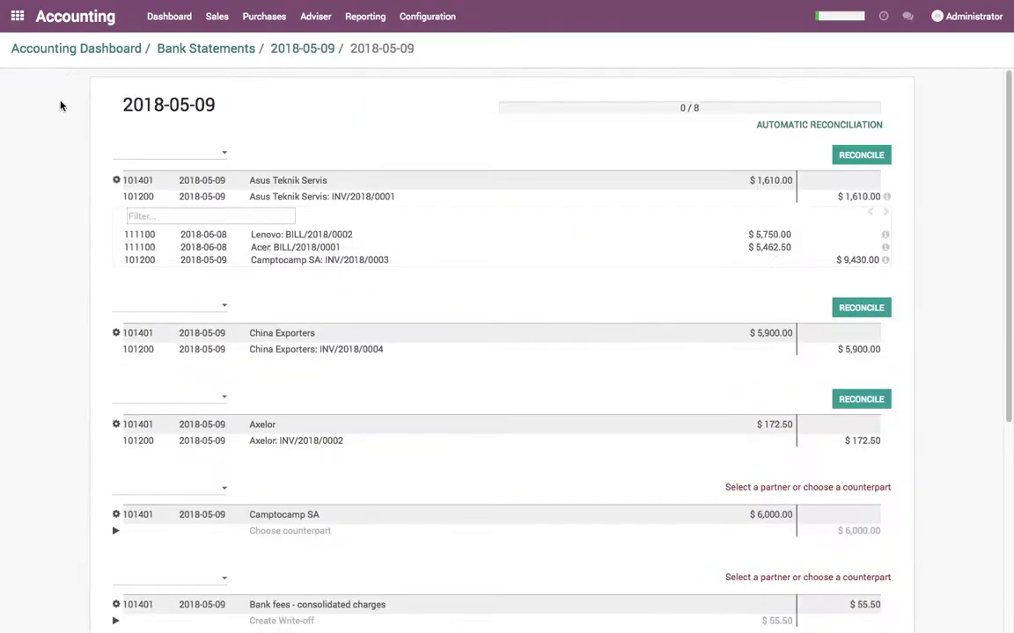
Step: Reconcile the Asus Teknik Servis, China Exporters and Axelor payments with their suggested invoices
{"action": "left_click", "coordinate": [862, 157]}
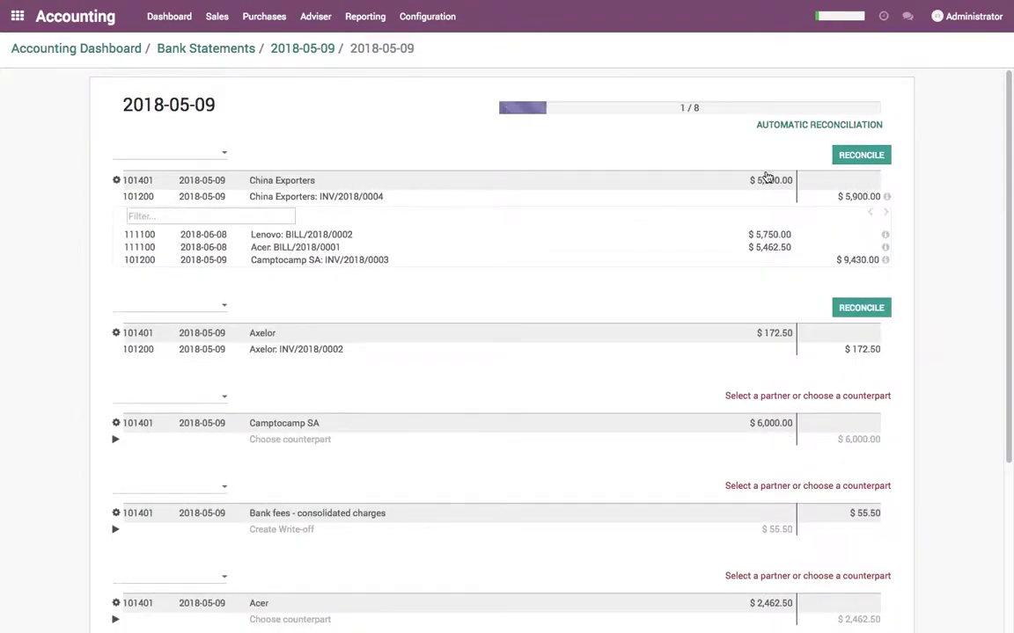
{"action": "left_click", "coordinate": [866, 162]}
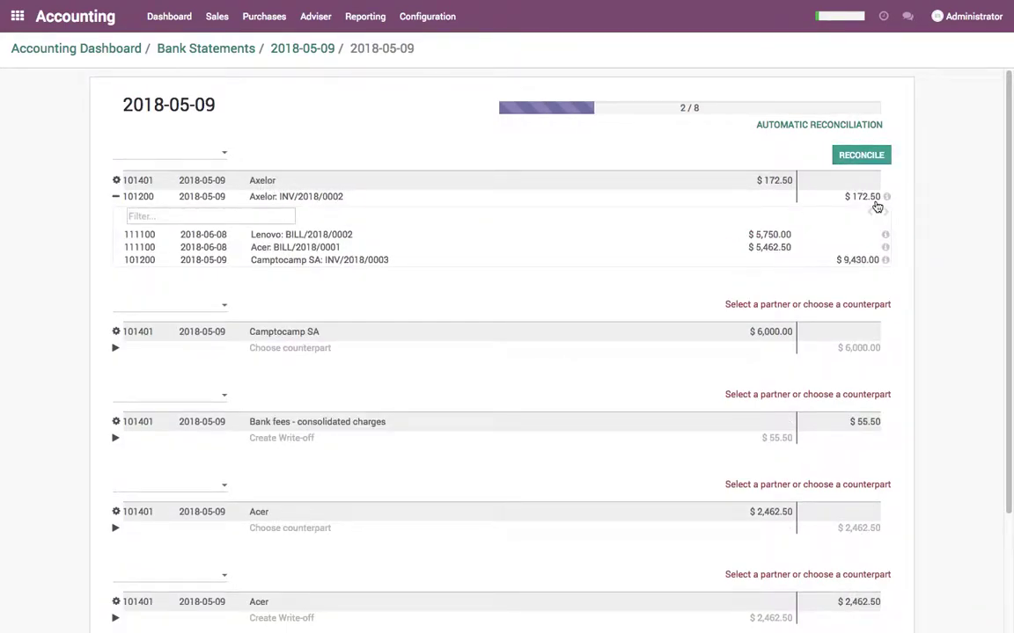
{"action": "left_click", "coordinate": [861, 156]}
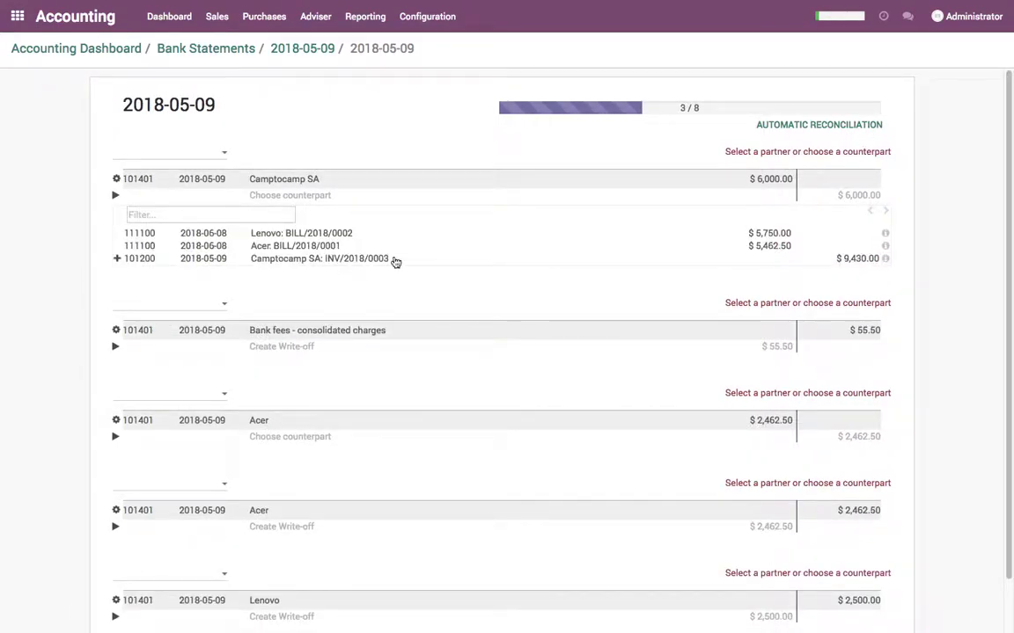
Step: Match the Camptocamp SA payment with INV/2018/0003 as a partial payment and reconcile it
{"action": "left_click", "coordinate": [871, 259]}
{"action": "left_click", "coordinate": [831, 199]}
{"action": "left_click", "coordinate": [866, 156]}
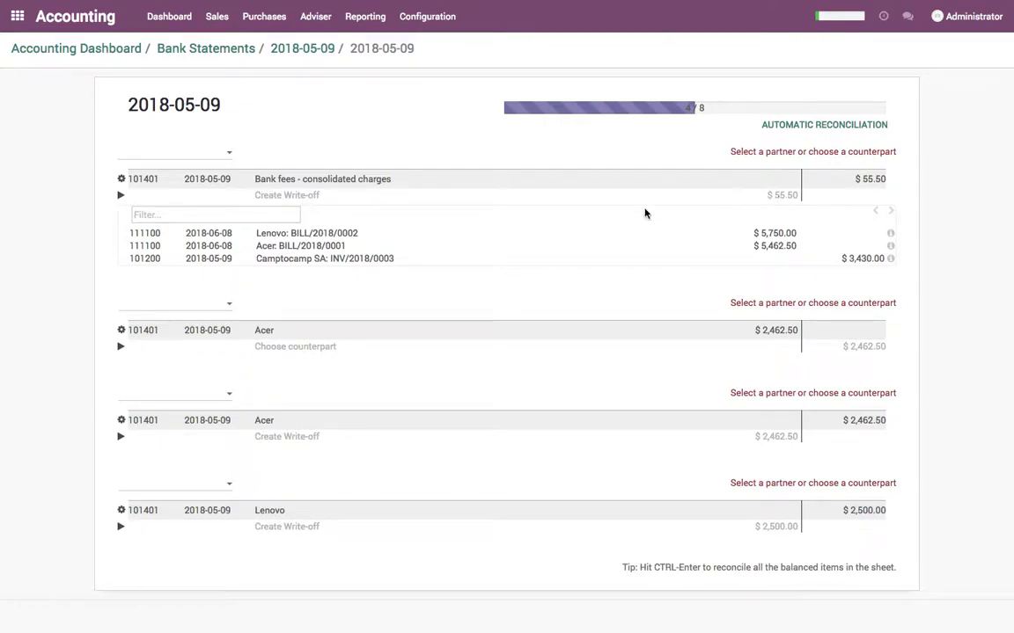
Step: Write off the consolidated bank charges to the 212300 Bank Fees account and reconcile the line
{"action": "left_click", "coordinate": [121, 196]}
{"action": "left_click", "coordinate": [222, 247]}
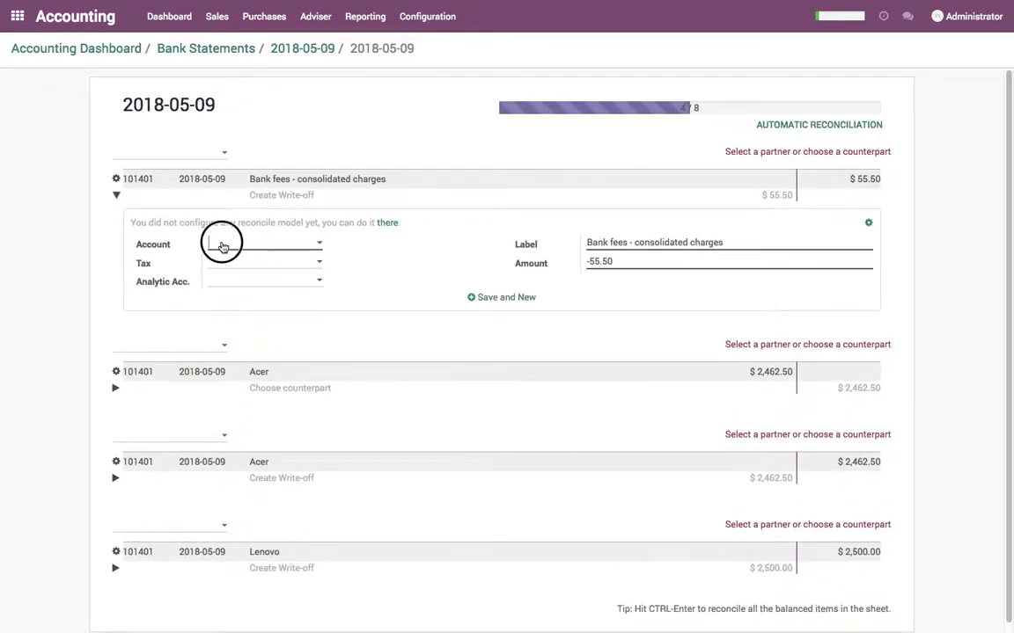
{"action": "type", "text": "Bank"}
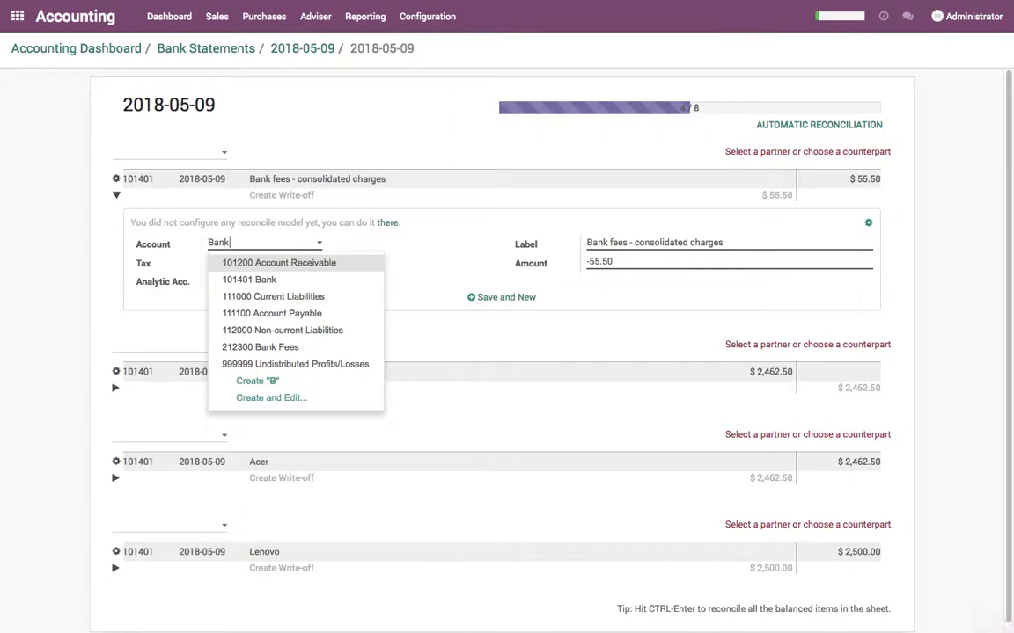
{"action": "left_click", "coordinate": [261, 279]}
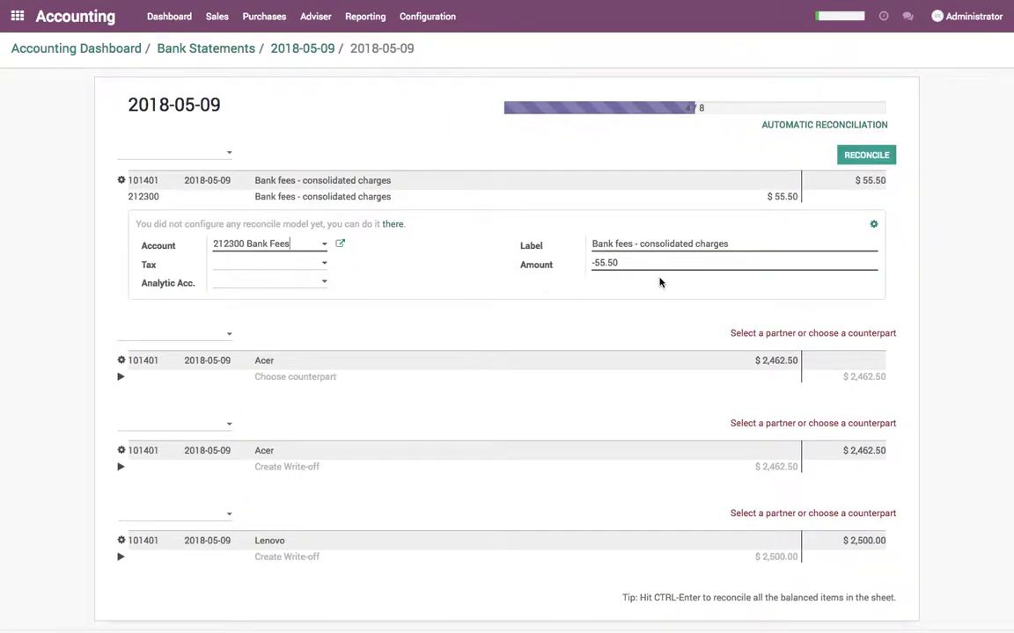
{"action": "left_click", "coordinate": [866, 156]}
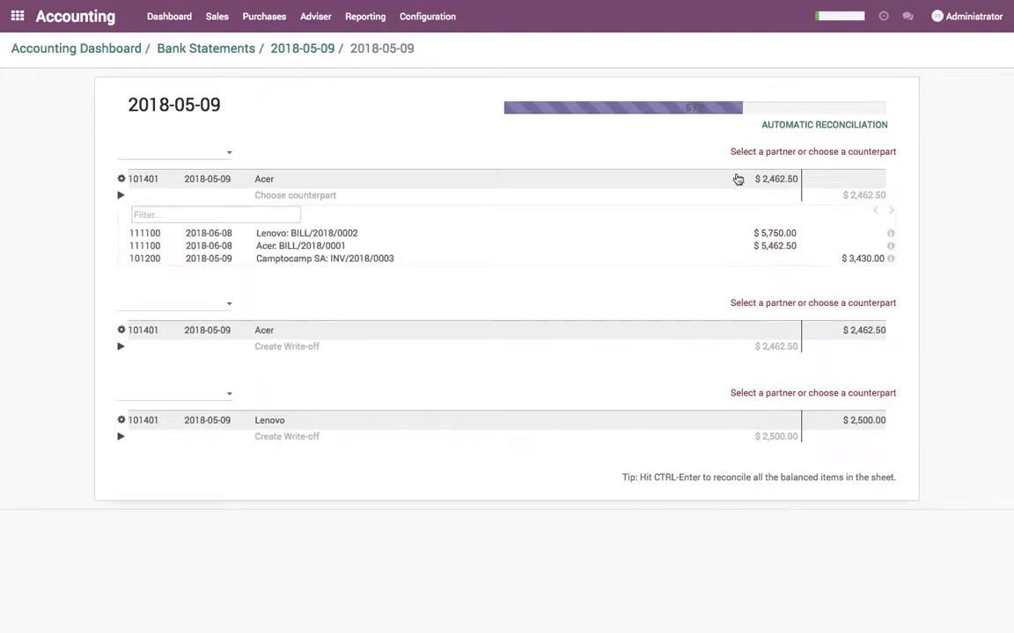
Step: Try matching the incoming Acer line with BILL/2018/0001, and remove the match
{"action": "left_click", "coordinate": [271, 250]}
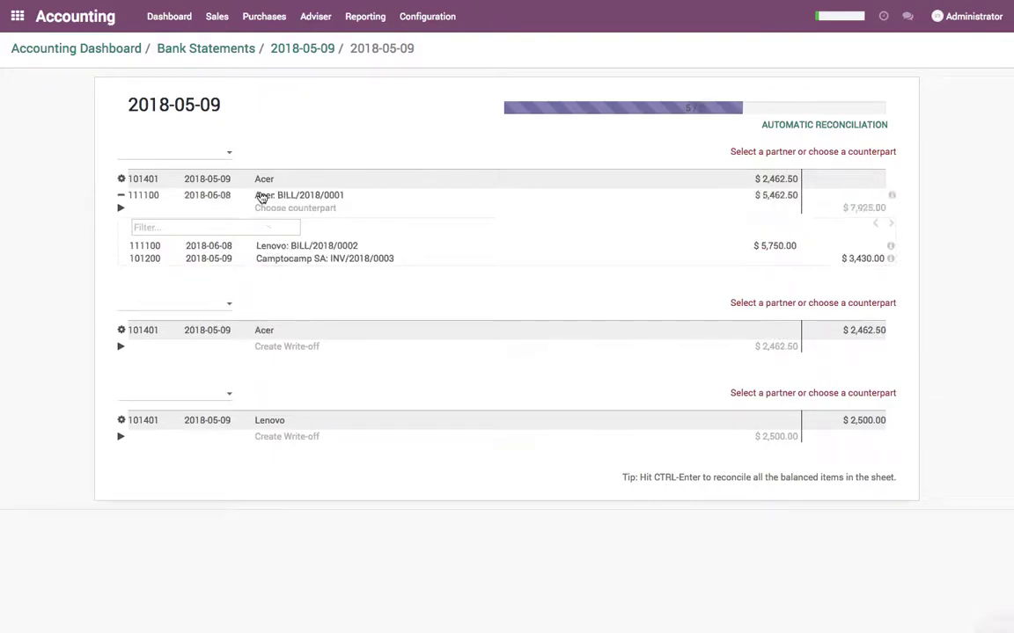
{"action": "left_click", "coordinate": [791, 199]}
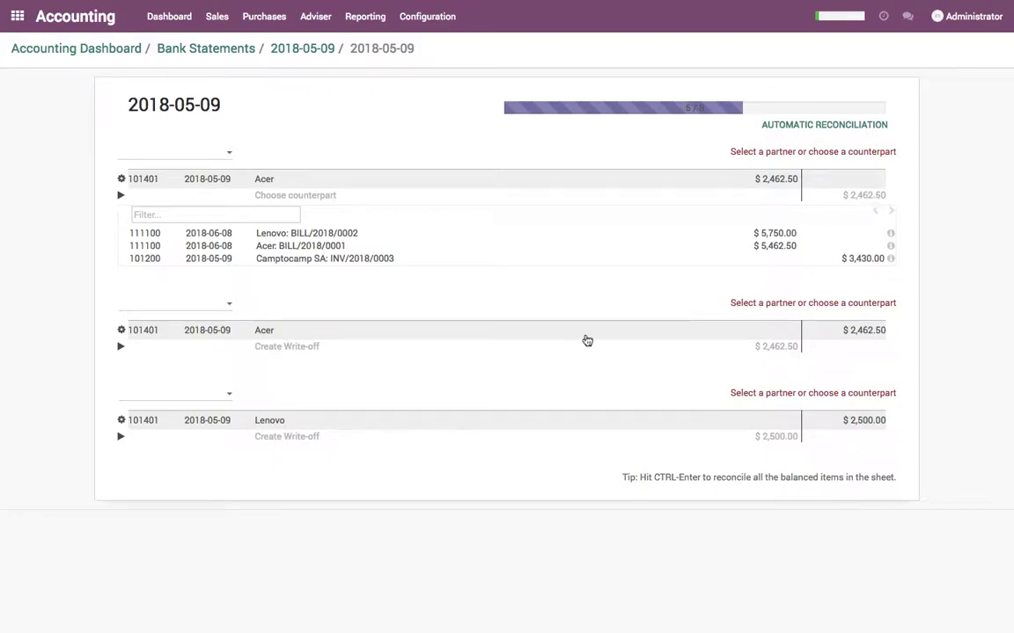
Step: Match the outgoing Acer payment with BILL/2018/0001 as a partial payment and reconcile it
{"action": "left_click", "coordinate": [124, 335]}
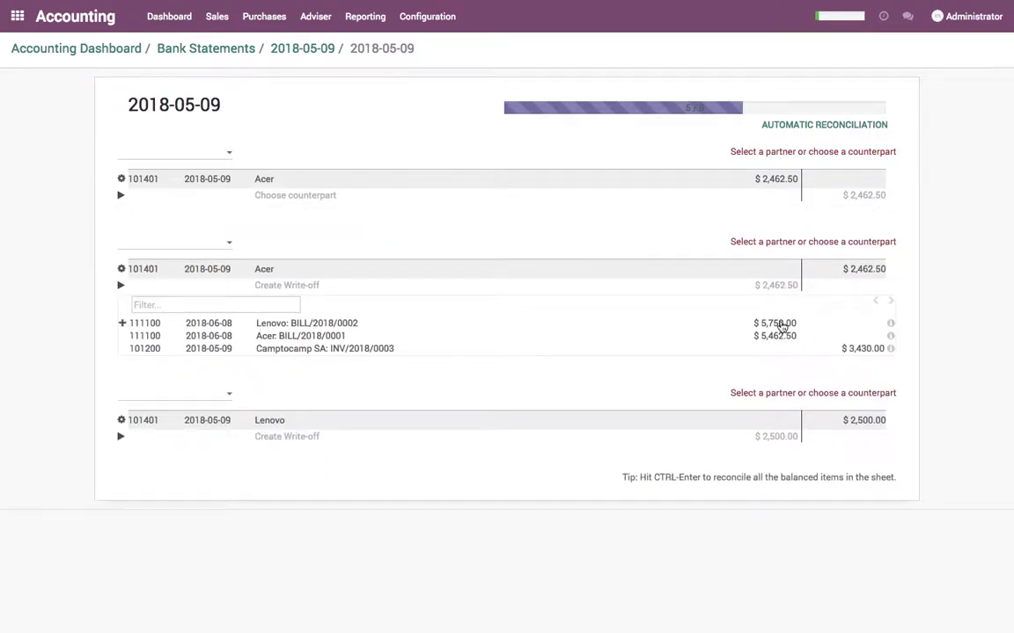
{"action": "left_click", "coordinate": [299, 339]}
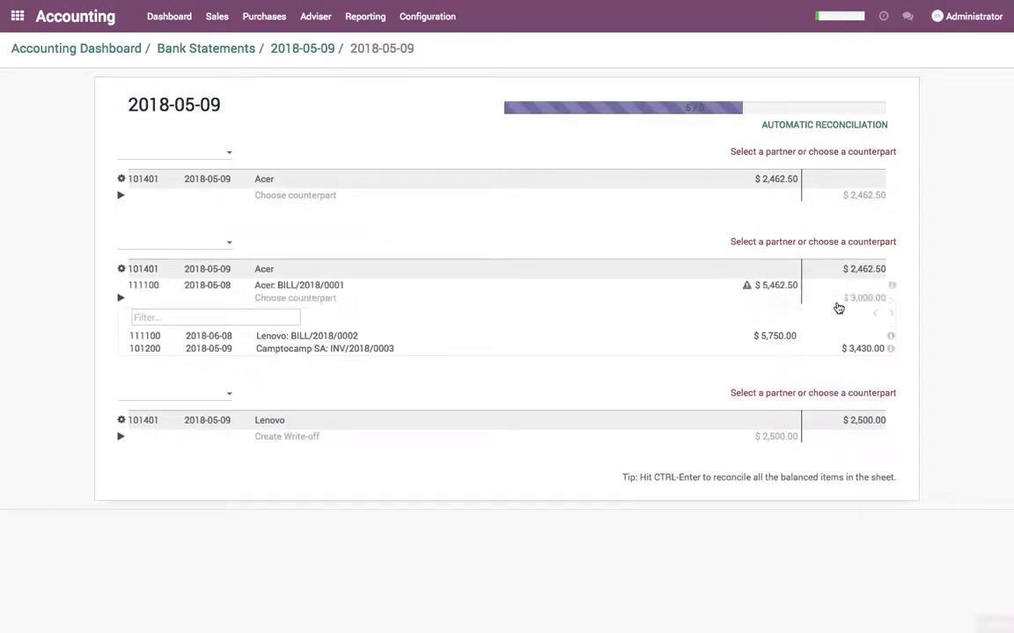
{"action": "left_click", "coordinate": [748, 288]}
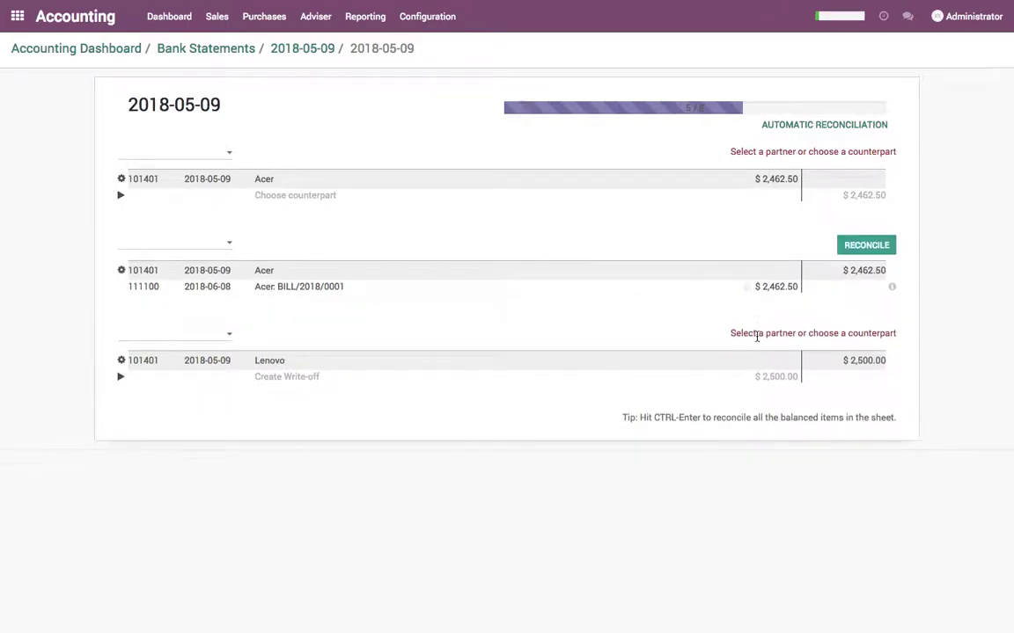
{"action": "left_click", "coordinate": [867, 246]}
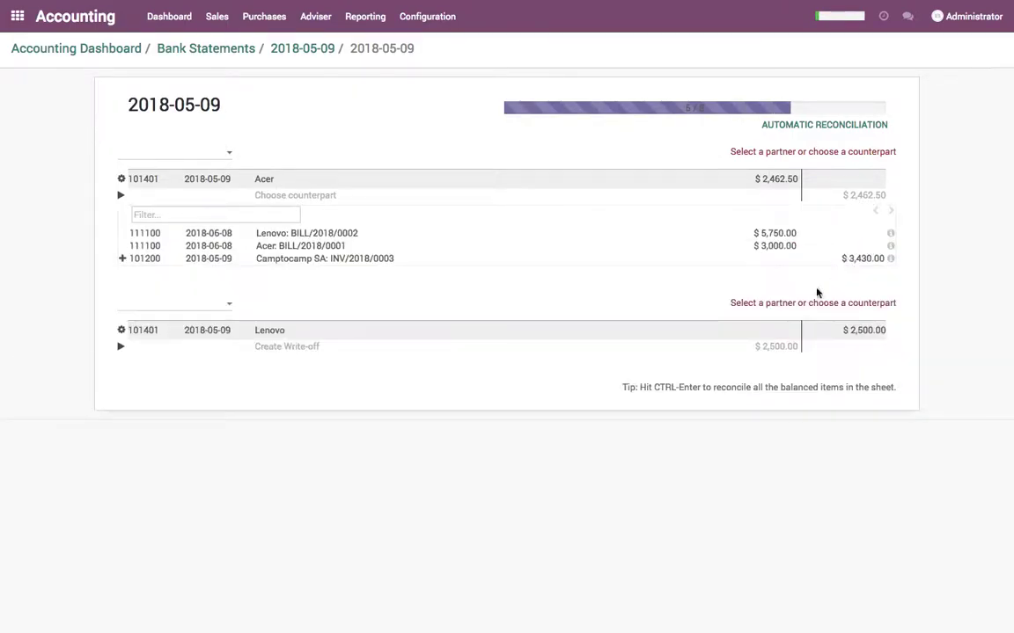
Step: Match the outgoing Lenovo payment with BILL/2018/0002 as a partial payment and reconcile it
{"action": "left_click", "coordinate": [123, 334]}
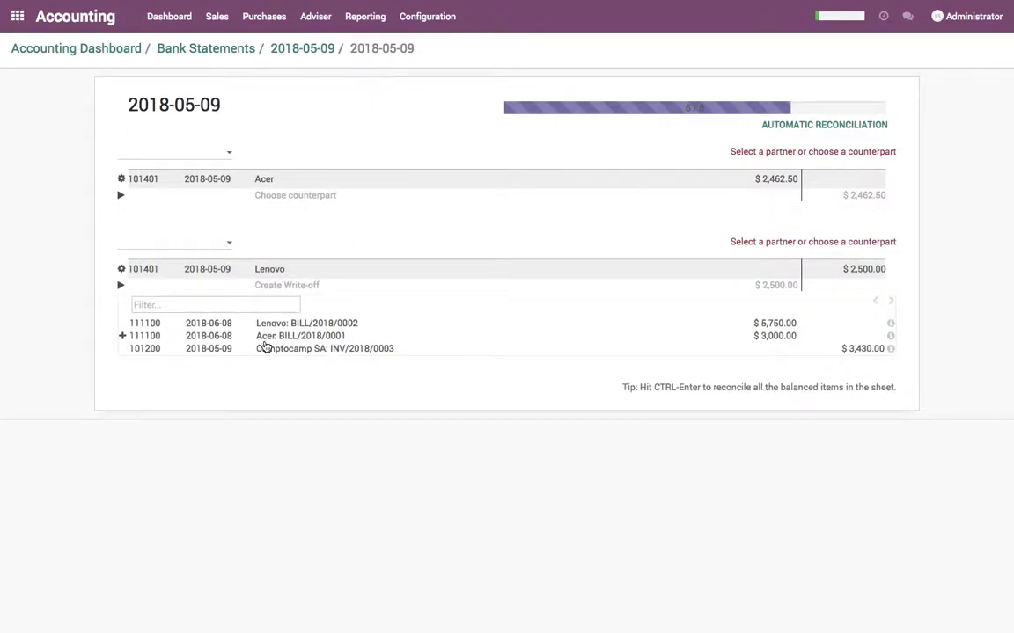
{"action": "left_click", "coordinate": [273, 325]}
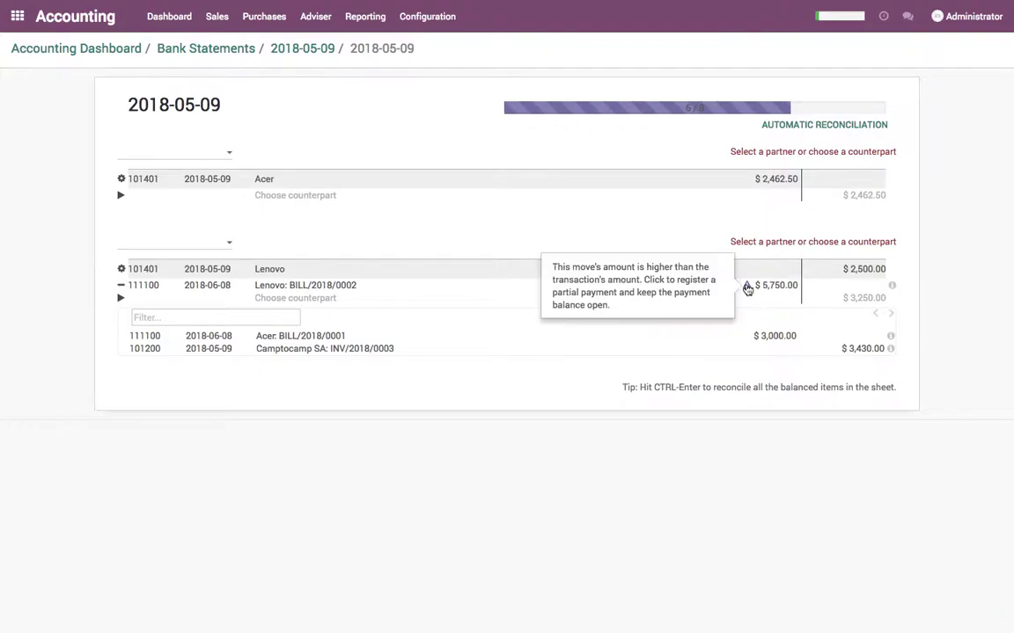
{"action": "left_click", "coordinate": [746, 288]}
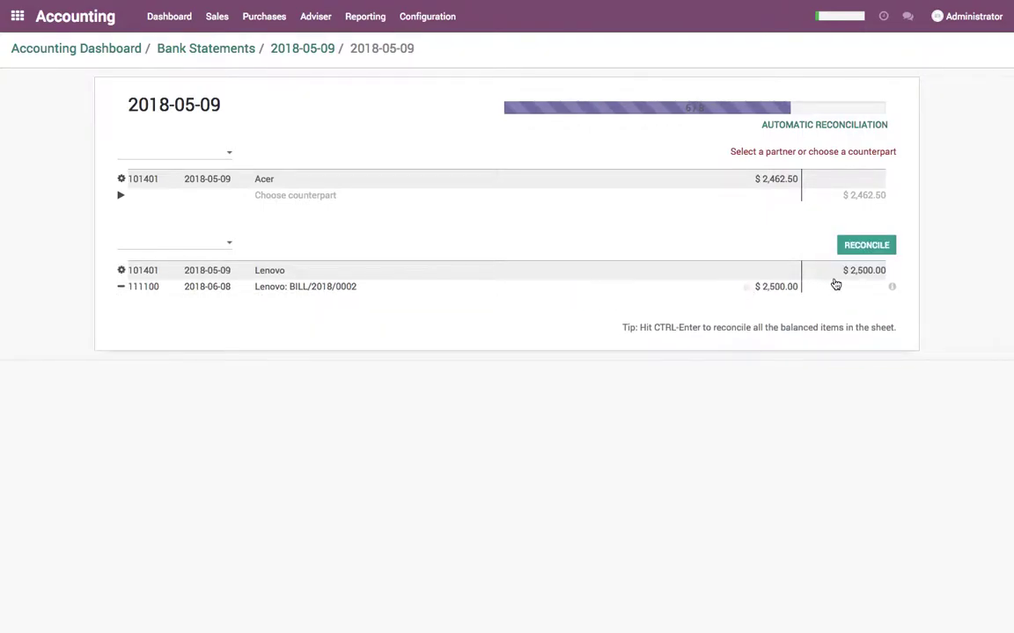
{"action": "left_click", "coordinate": [865, 249]}
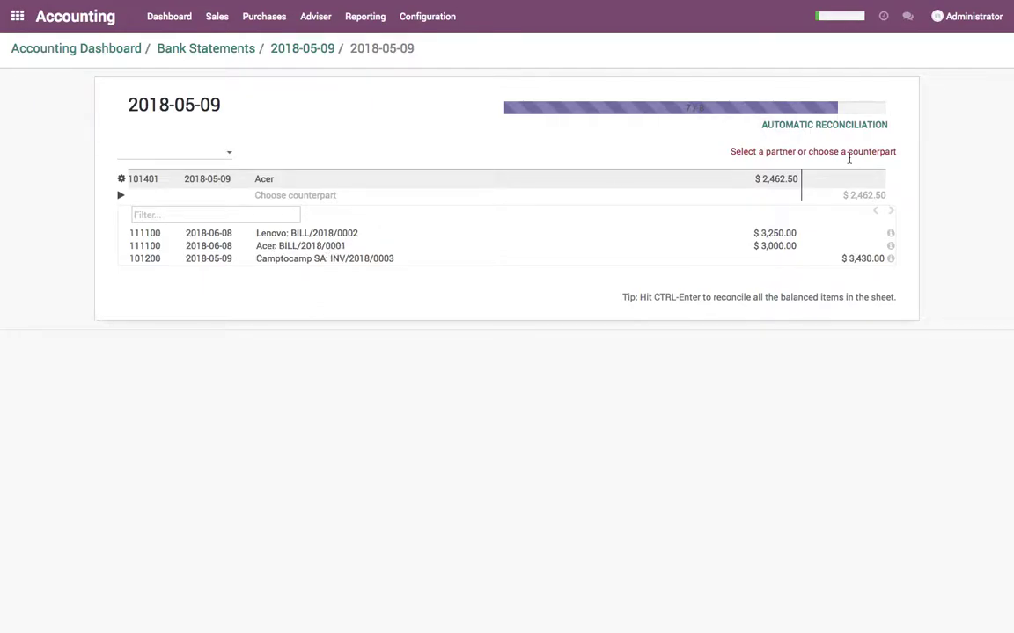
Step: Return to the 2018-05-09 bank statement and examine the unreconciled incoming Acer transaction among its lines
{"action": "left_click", "coordinate": [192, 51]}
{"action": "left_click", "coordinate": [218, 143]}
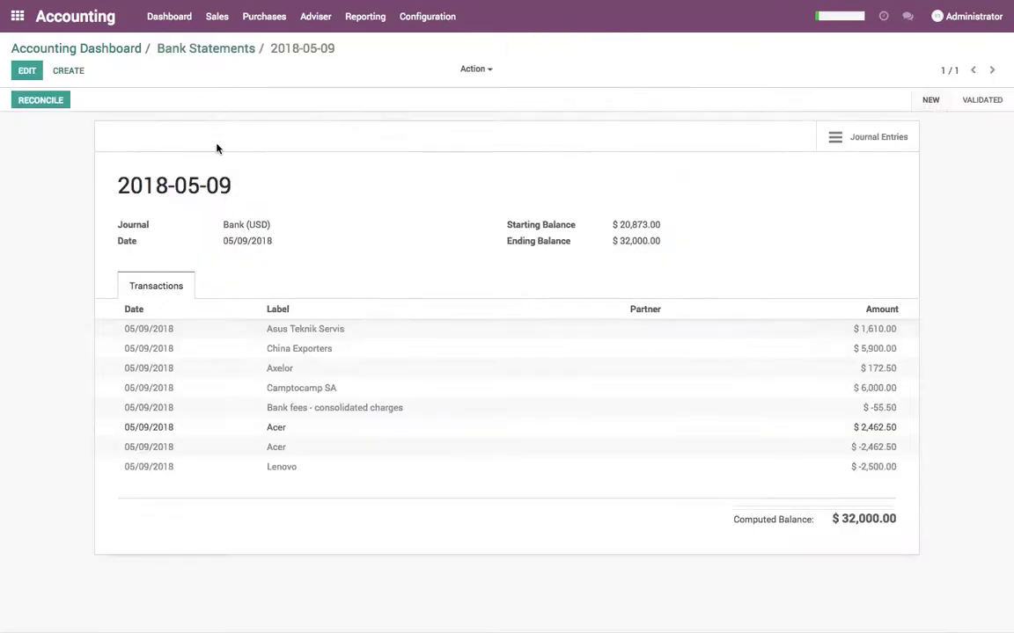
{"action": "left_click_drag", "start_coordinate": [123, 435], "coordinate": [894, 428]}
{"action": "left_click", "coordinate": [194, 210]}
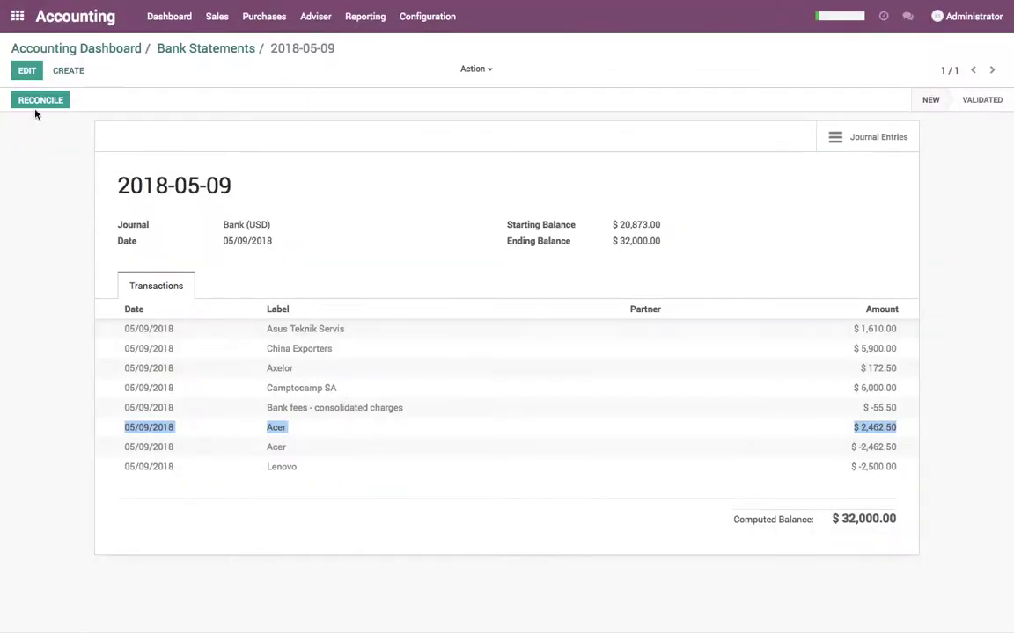
Step: Go back to the accounting dashboard, open the Bank journal's difference report, and open its introductory explanation for editing
{"action": "left_click", "coordinate": [225, 50]}
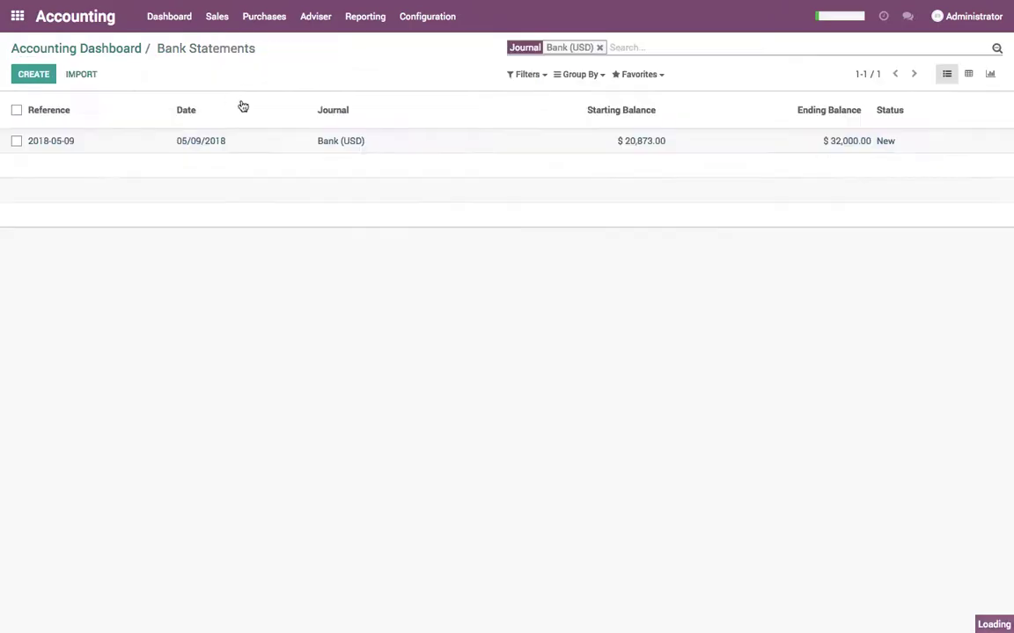
{"action": "left_click", "coordinate": [95, 48]}
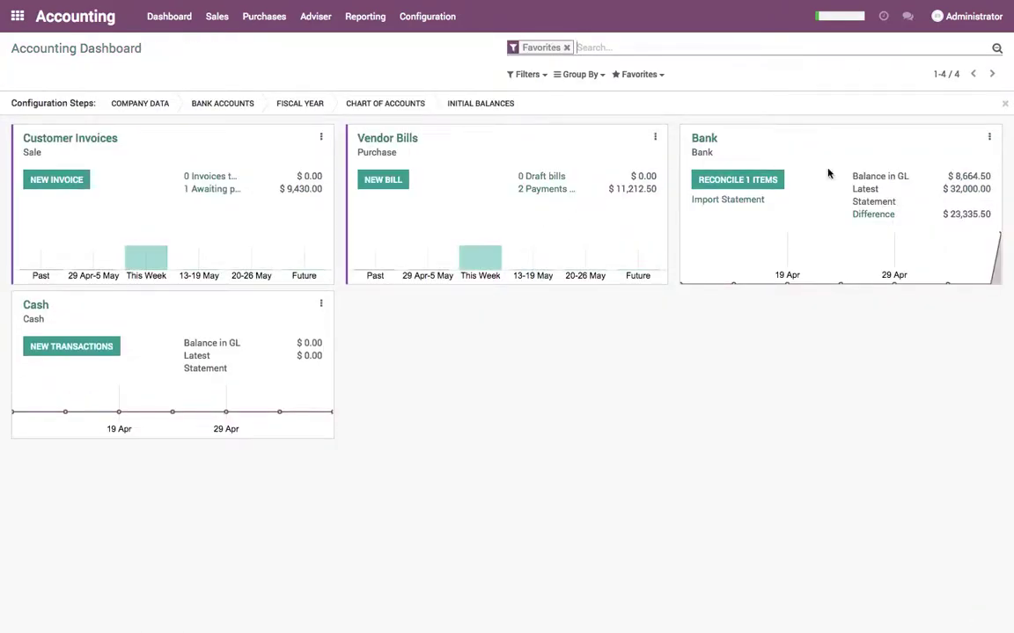
{"action": "left_click", "coordinate": [888, 220]}
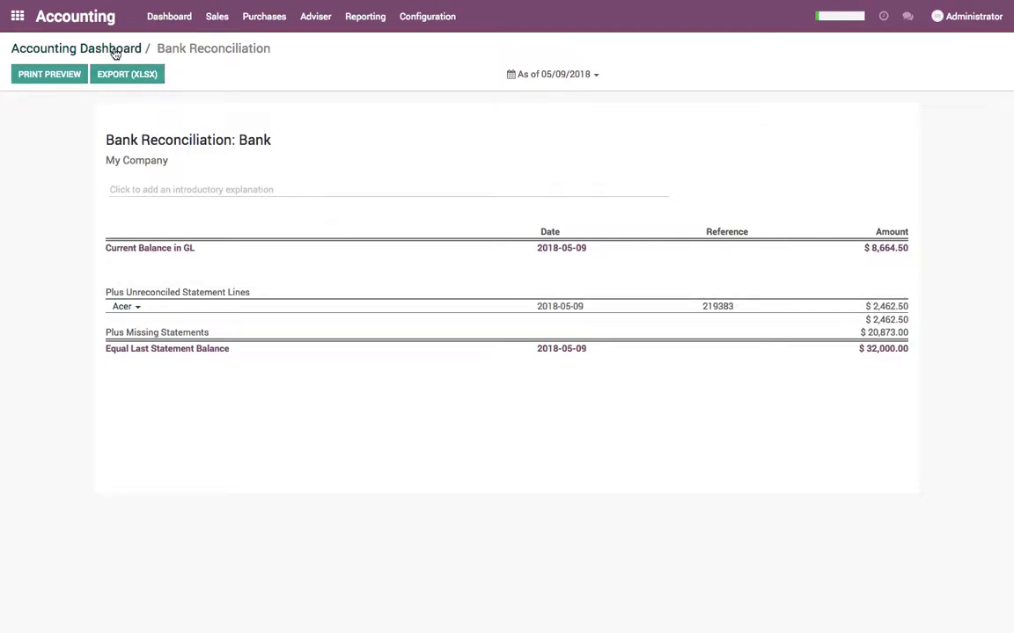
{"action": "left_click", "coordinate": [161, 188]}
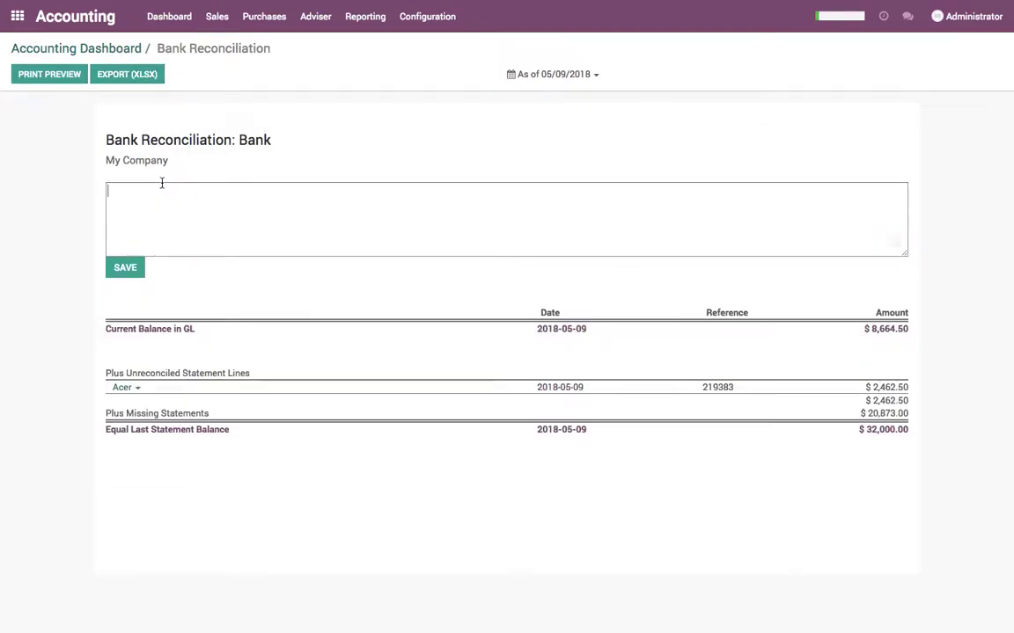
Step: Annotate the unreconciled Acer line with the footnote "To check in the bank seems wrong entry." and save it
{"action": "left_click", "coordinate": [136, 389]}
{"action": "left_click", "coordinate": [210, 406]}
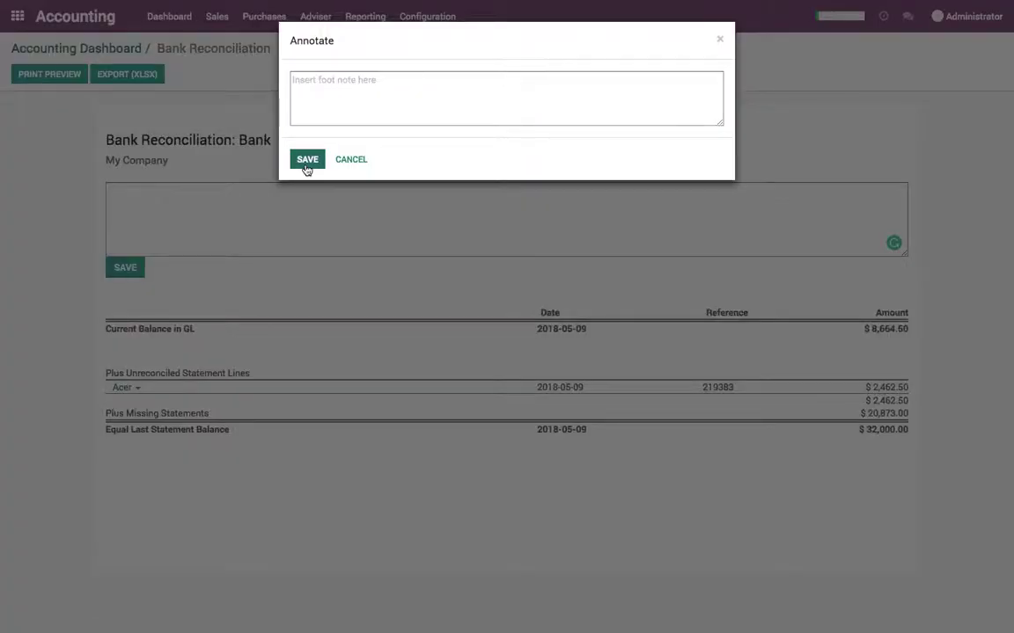
{"action": "left_click", "coordinate": [329, 97]}
{"action": "type", "text": "To"}
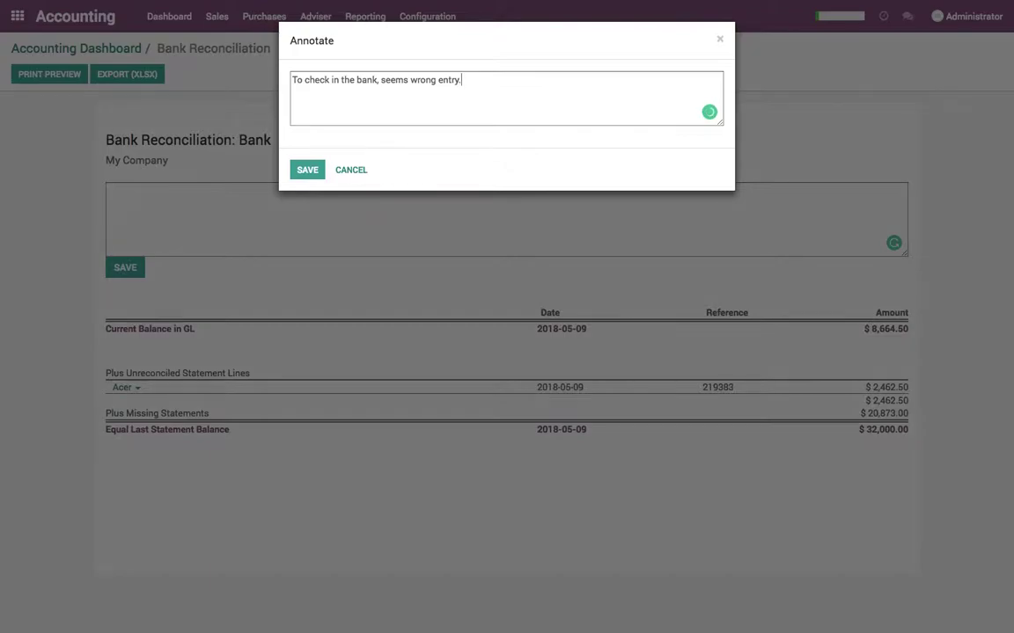
{"action": "mouse_move", "coordinate": [367, 81]}
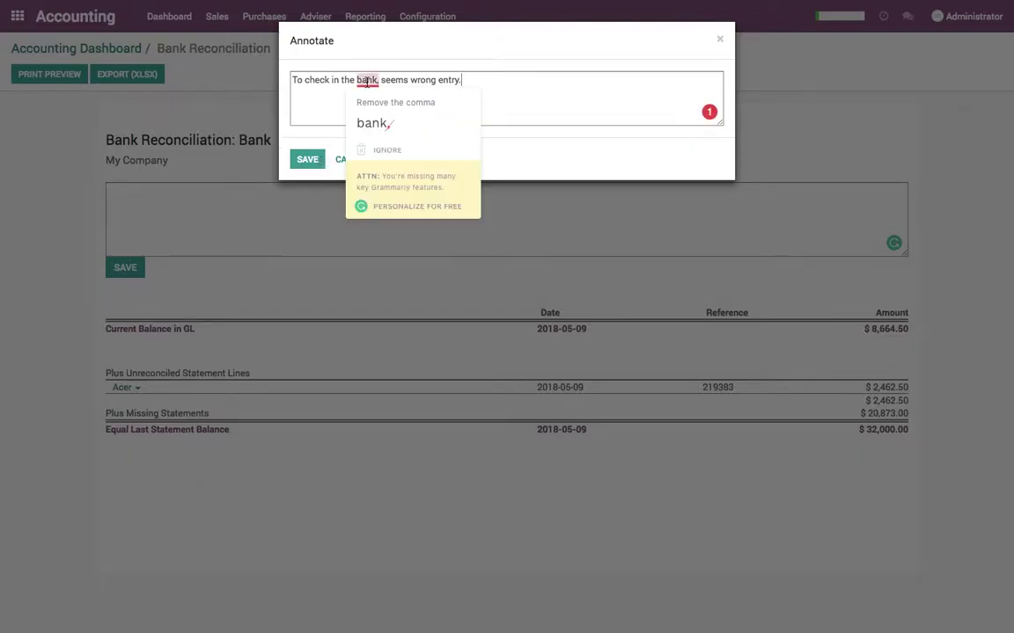
{"action": "left_click", "coordinate": [373, 123]}
{"action": "left_click", "coordinate": [307, 159]}
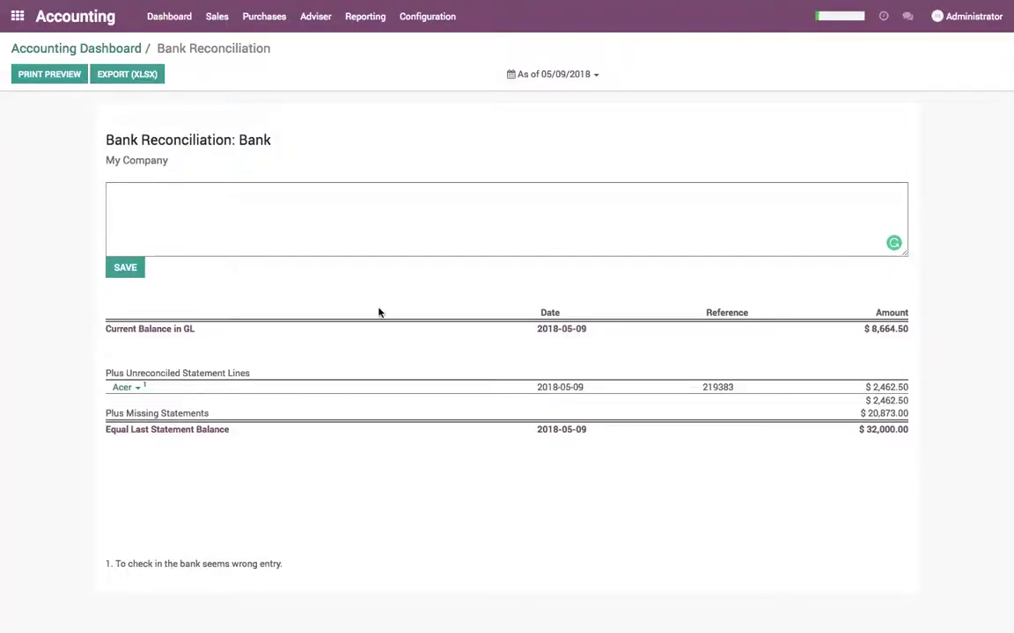